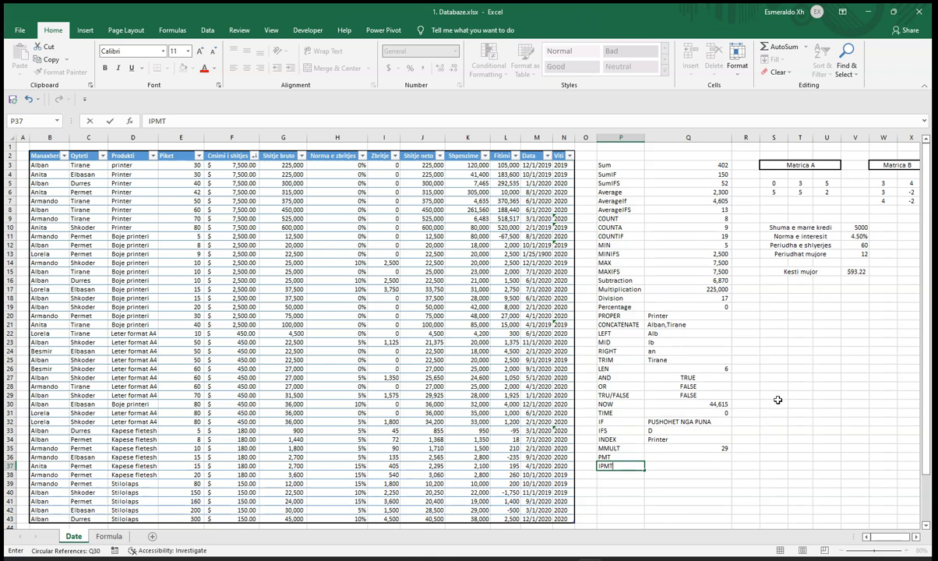
# Step: Label cell S16 "Interesi mujor"
pyautogui.click(774, 280)
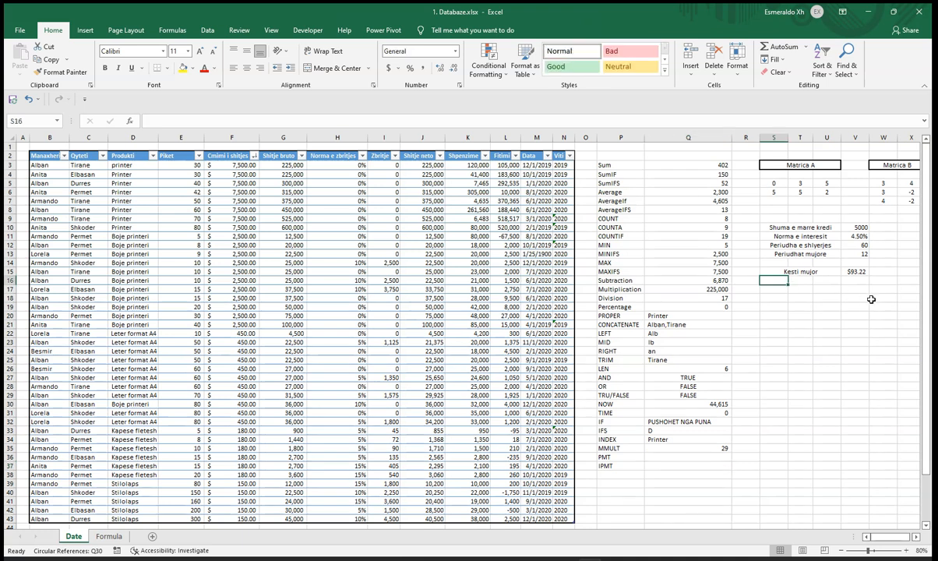
pyautogui.write('Inter')
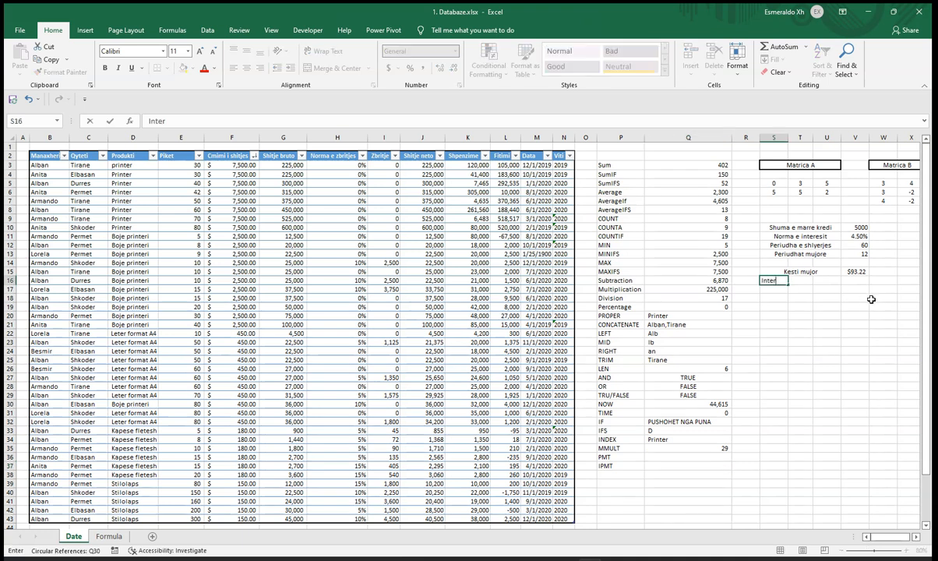
pyautogui.write('esi mujor')
pyautogui.press('Tab')
# Step: Calculate the first period's loan interest in V16 with =IPMT(V11/12,1,V12,-V10)
pyautogui.press('Tab')
pyautogui.press('Tab')
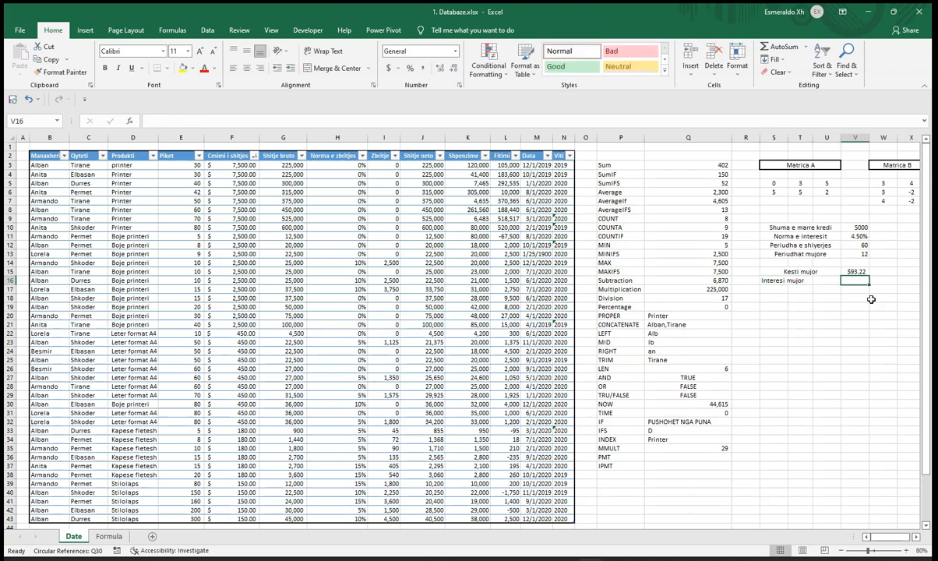
pyautogui.write('=ipmt')
pyautogui.press('Tab')
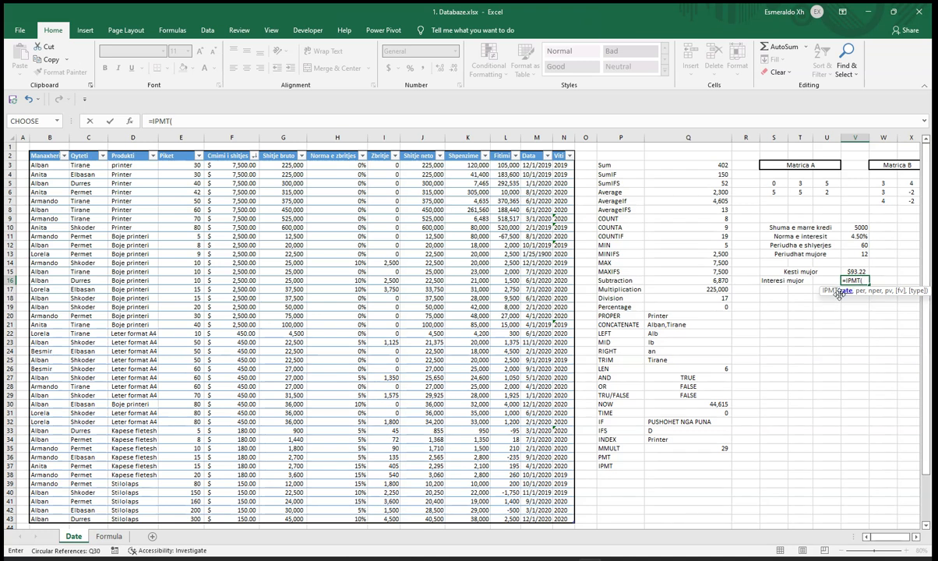
pyautogui.click(858, 237)
pyautogui.write('/12')
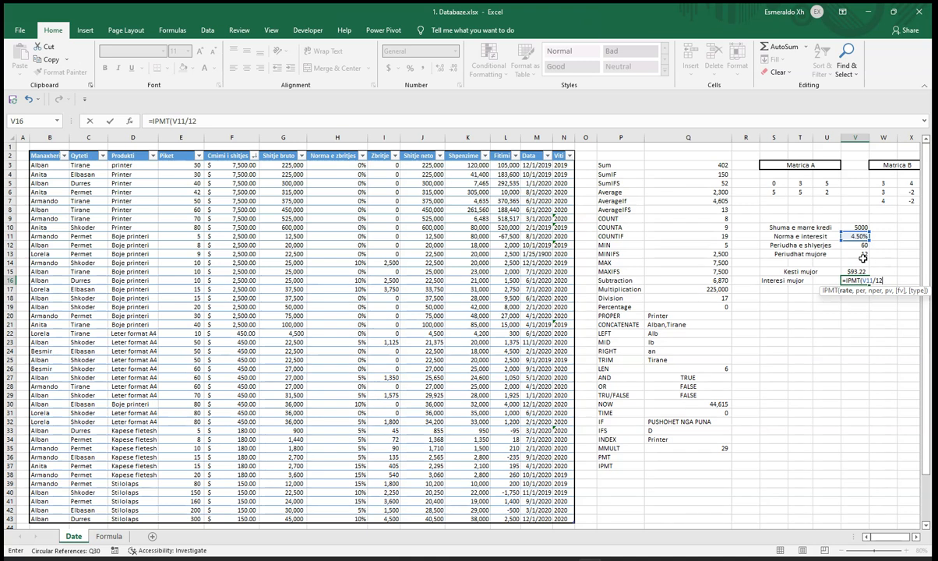
pyautogui.write(',')
pyautogui.write('1,')
pyautogui.click(865, 246)
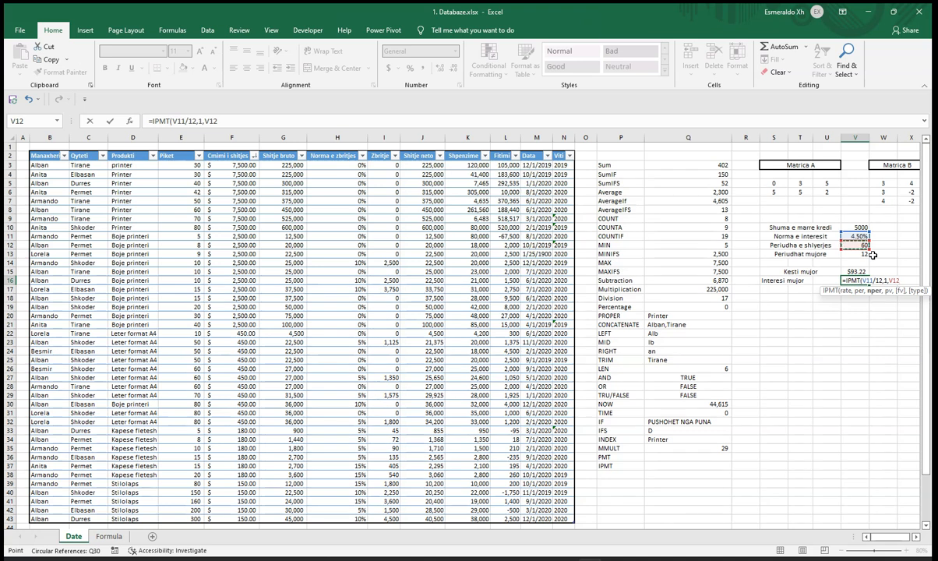
pyautogui.write(',-')
pyautogui.click(864, 227)
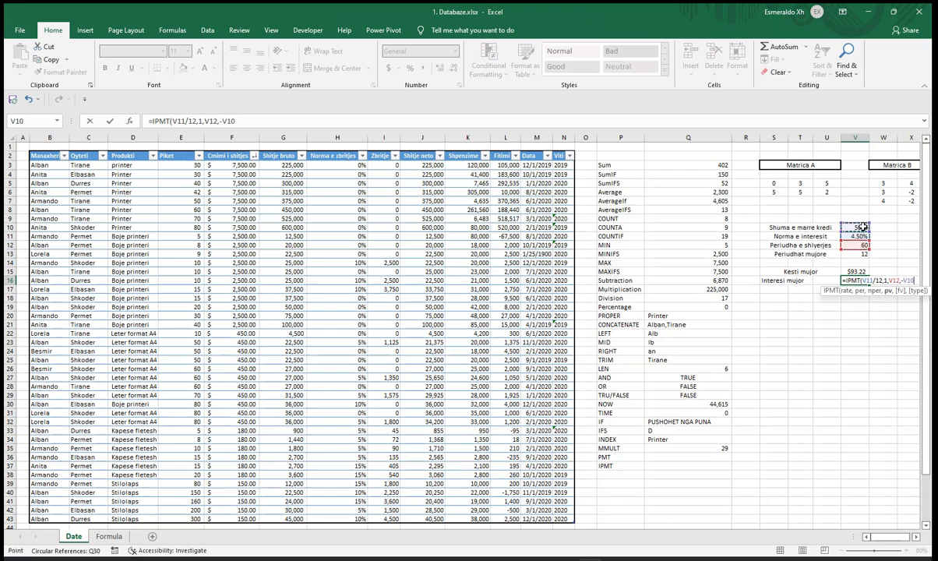
pyautogui.press('Return')
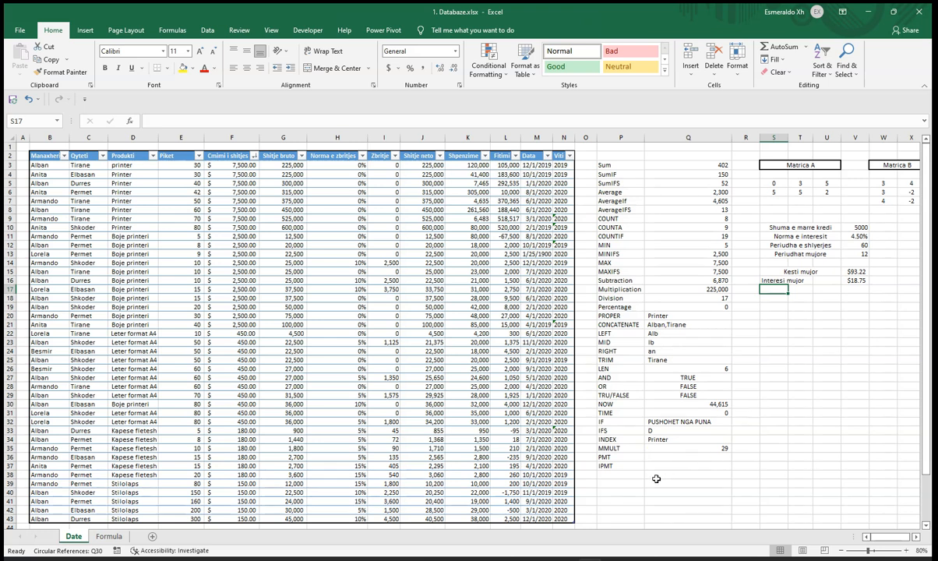
# Step: Add the label RANDOMIZA in P38, below the IPMT label
pyautogui.click(628, 473)
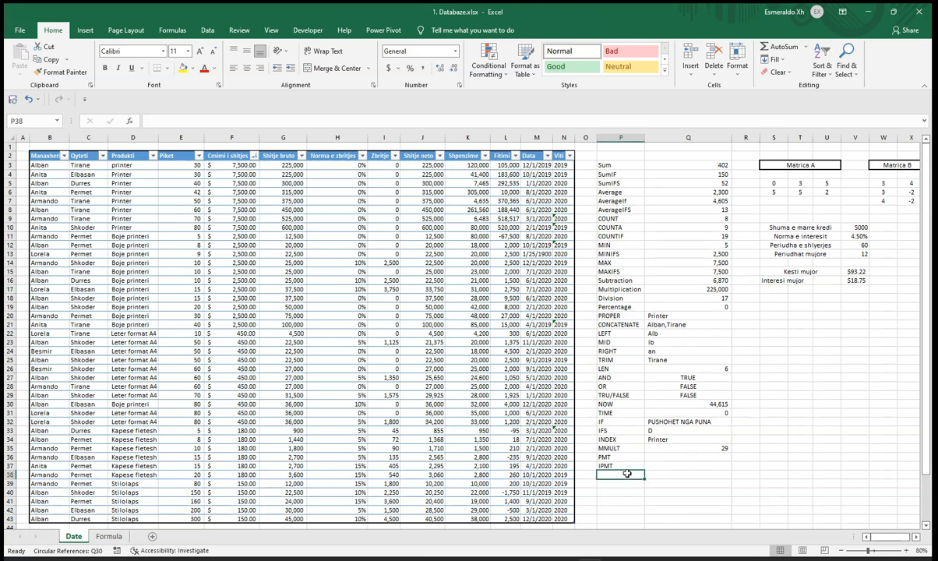
pyautogui.write('RANDOMIZA')
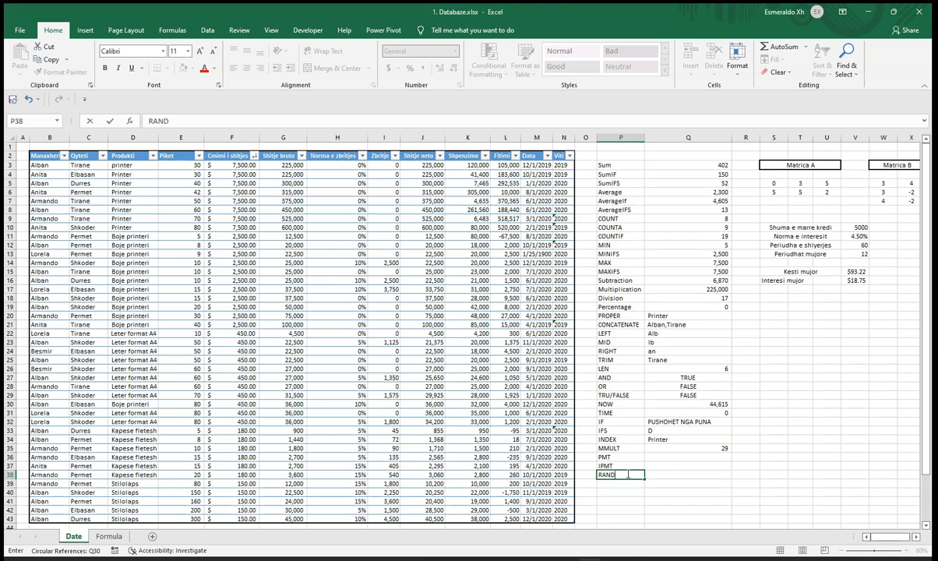
pyautogui.press('Tab')
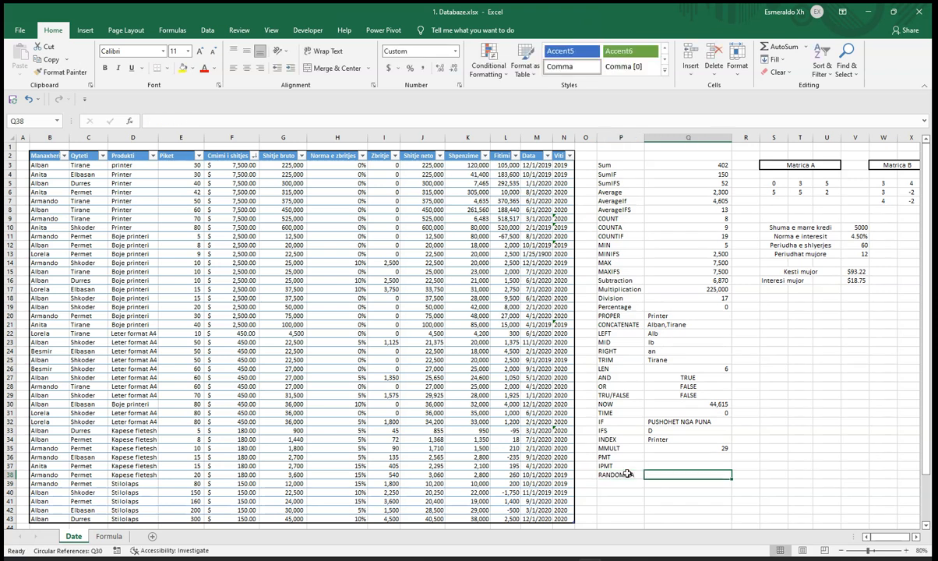
# Step: Generate a random number in Q38 with =RAND() and apply the comma number format to it
pyautogui.write('=RAND')
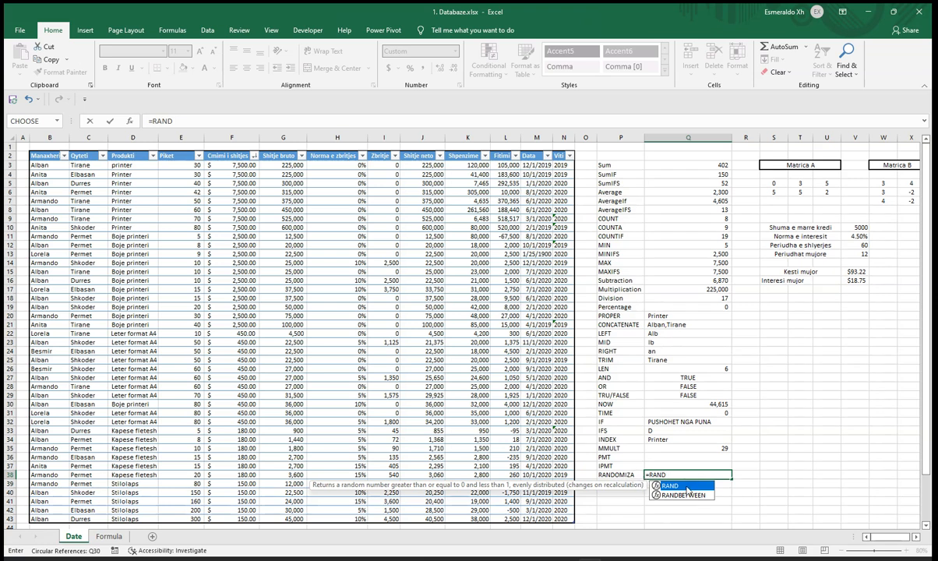
pyautogui.doubleClick(687, 487)
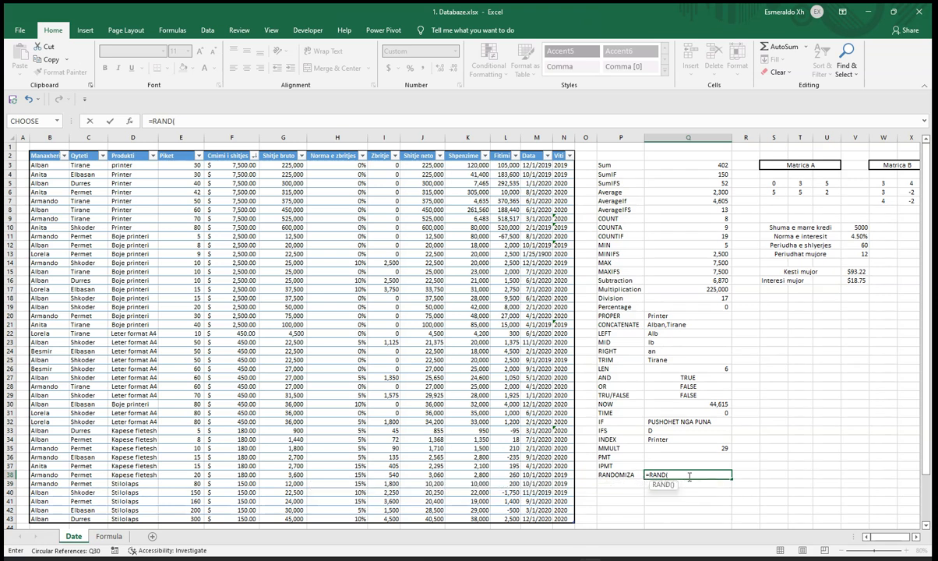
pyautogui.press('Return')
pyautogui.click(689, 473)
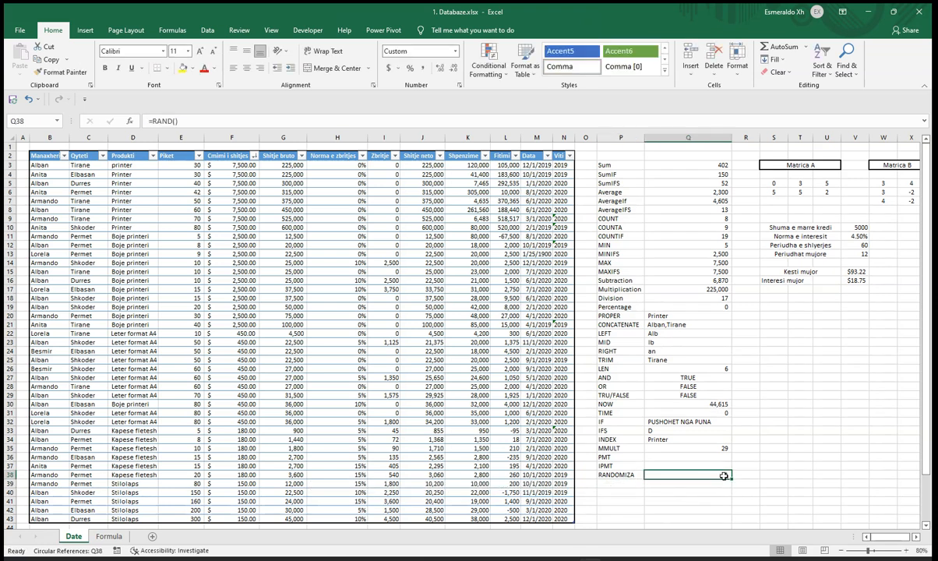
pyautogui.click(426, 71)
# Step: Fill the RAND formula from Q38 down through Q50
pyautogui.scroll(-1, 732, 438)
pyautogui.moveTo(732, 450); pyautogui.dragTo(734, 526)
pyautogui.scroll(-1, 744, 460)
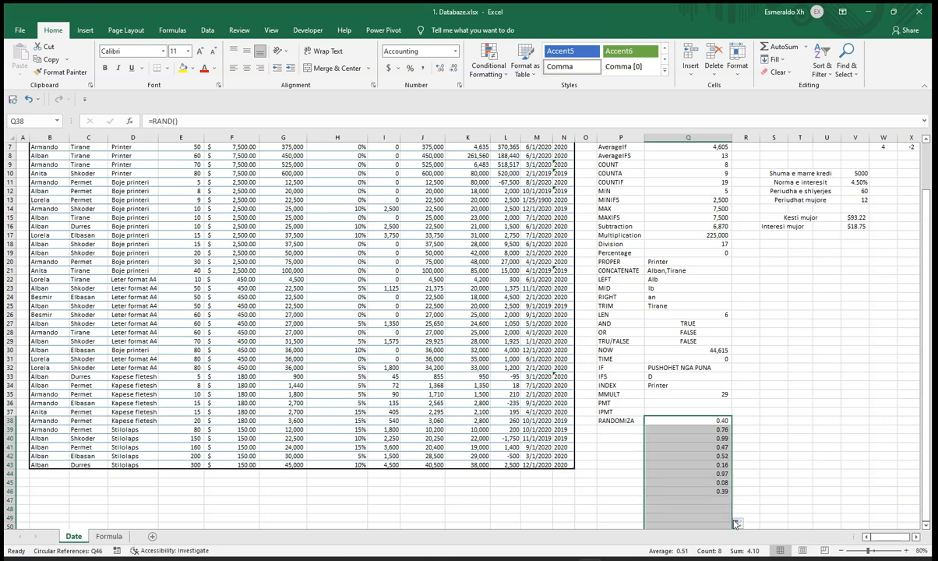
pyautogui.scroll(-2, 786, 456)
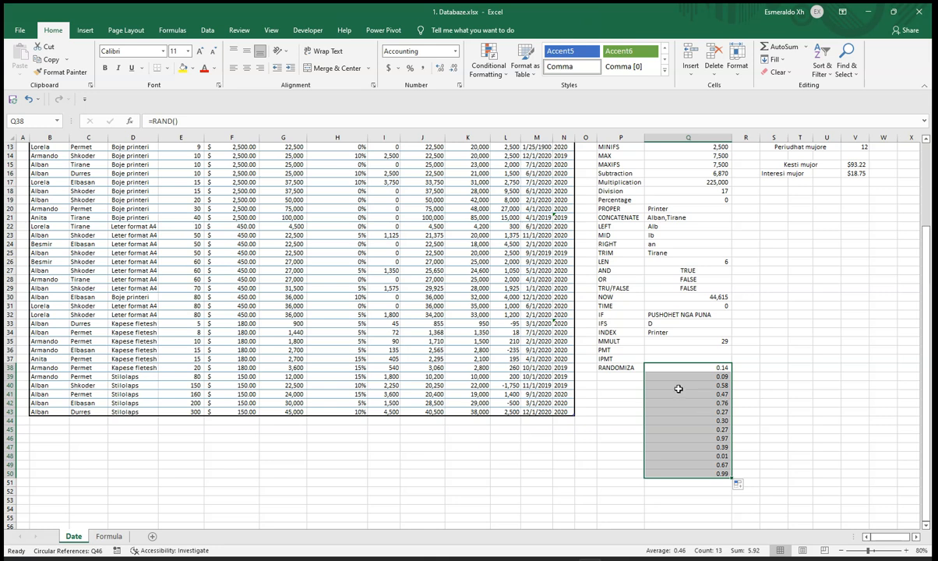
# Step: Correct the label in P38 to RANDOMIZE
pyautogui.doubleClick(636, 368)
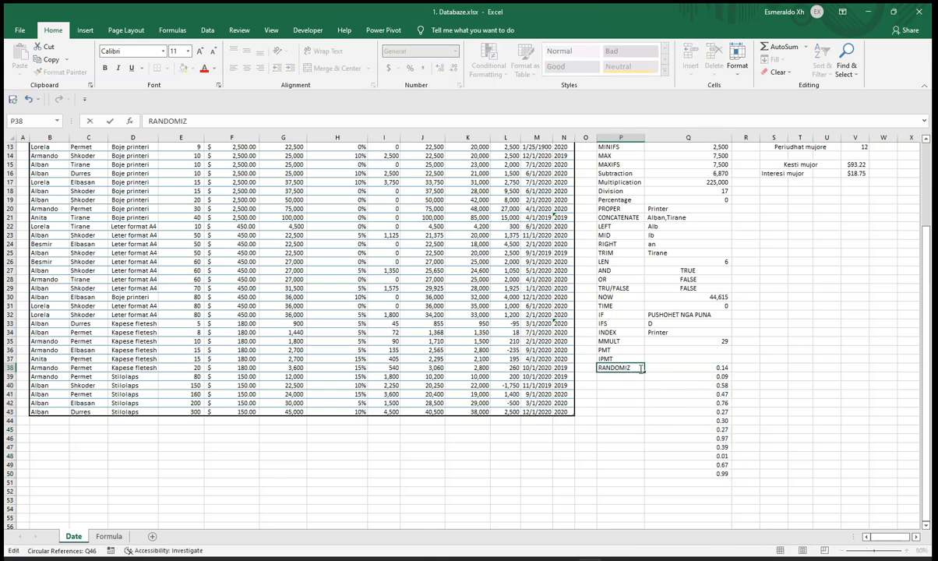
pyautogui.write('E')
pyautogui.click(721, 375)
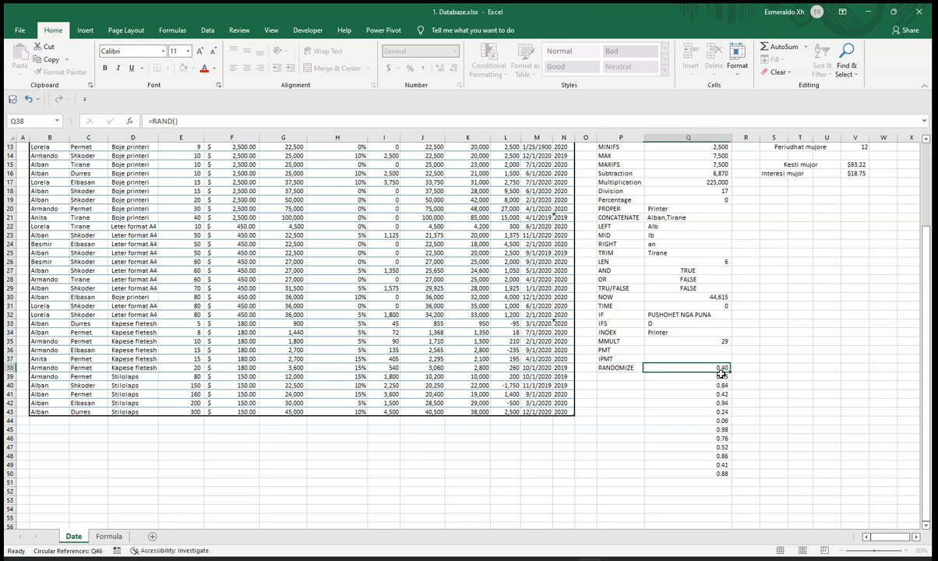
# Step: Clear the extra RAND copies from Q39 through Q50, keeping only the formula in Q38
pyautogui.doubleClick(714, 378)
pyautogui.press('Return')
pyautogui.press('Up')
pyautogui.moveTo(731, 381); pyautogui.dragTo(726, 474)
pyautogui.click(707, 438)
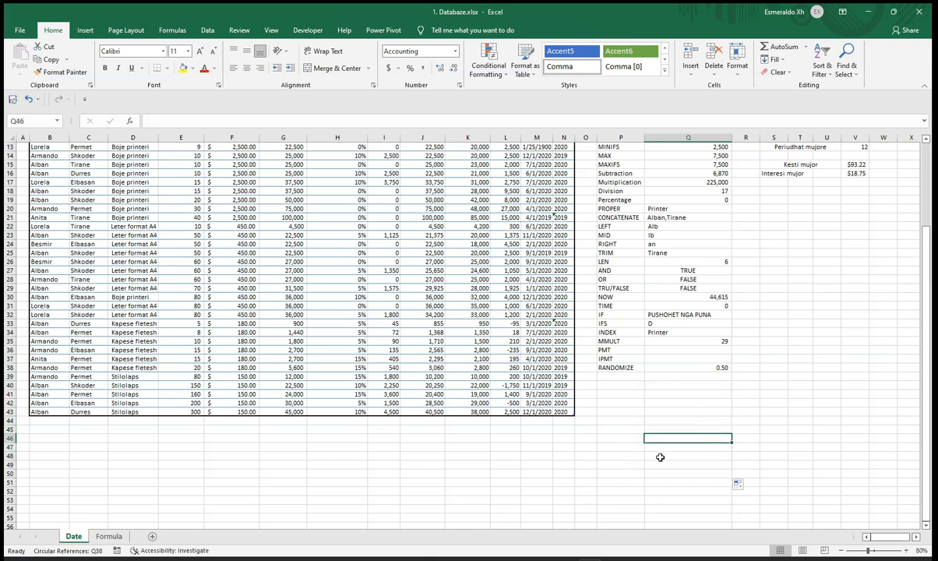
# Step: Add the label VLOOKUP in P39, below the RANDOMIZE label
pyautogui.click(622, 376)
pyautogui.write('VLOOKUP')
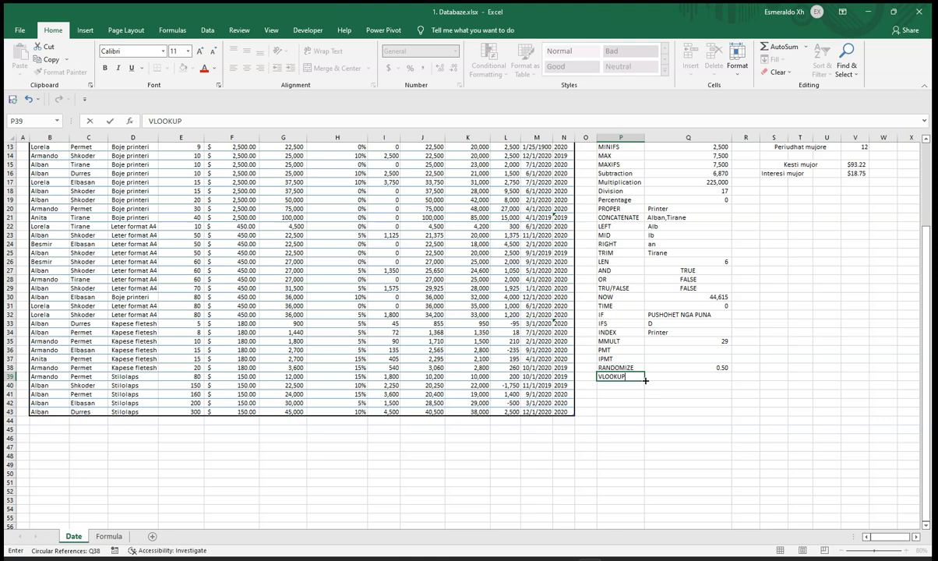
pyautogui.click(646, 379)
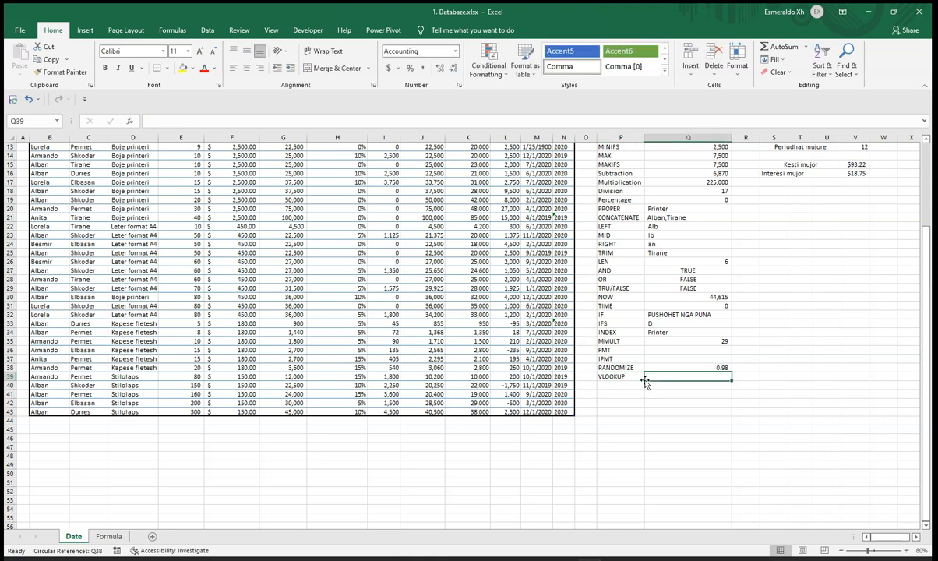
# Step: Enter the manager's name from the table's first data row in the empty cell T26
pyautogui.scroll(4, 646, 382)
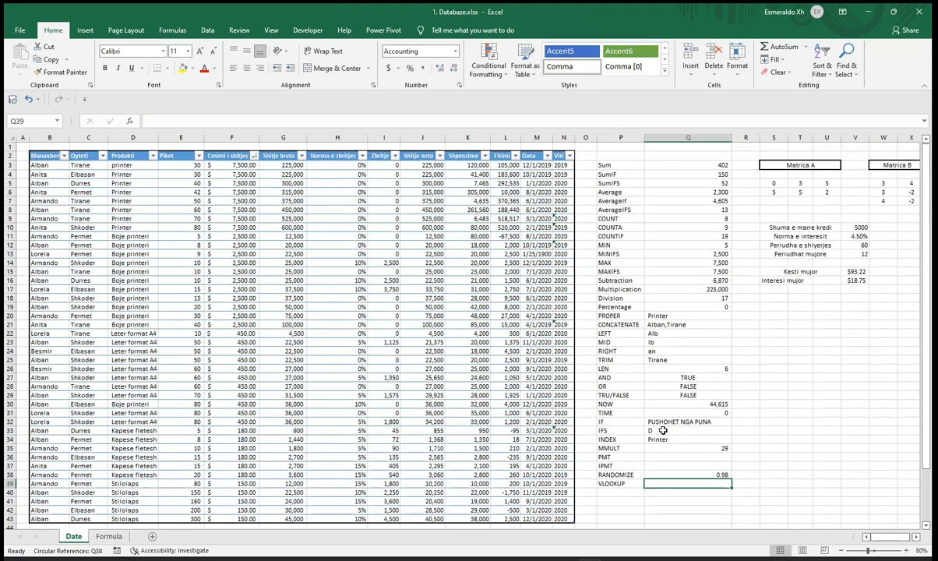
pyautogui.scroll(-1, 667, 456)
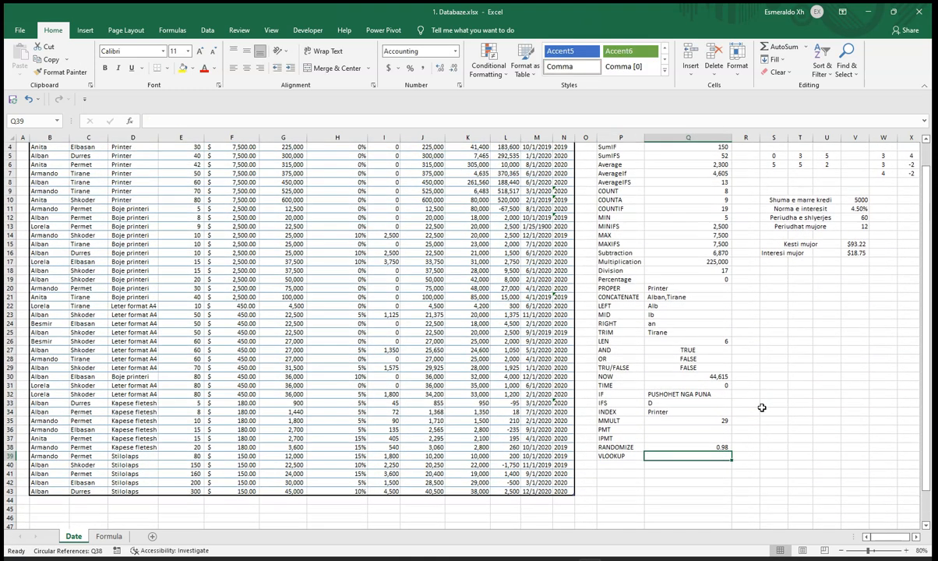
pyautogui.click(804, 341)
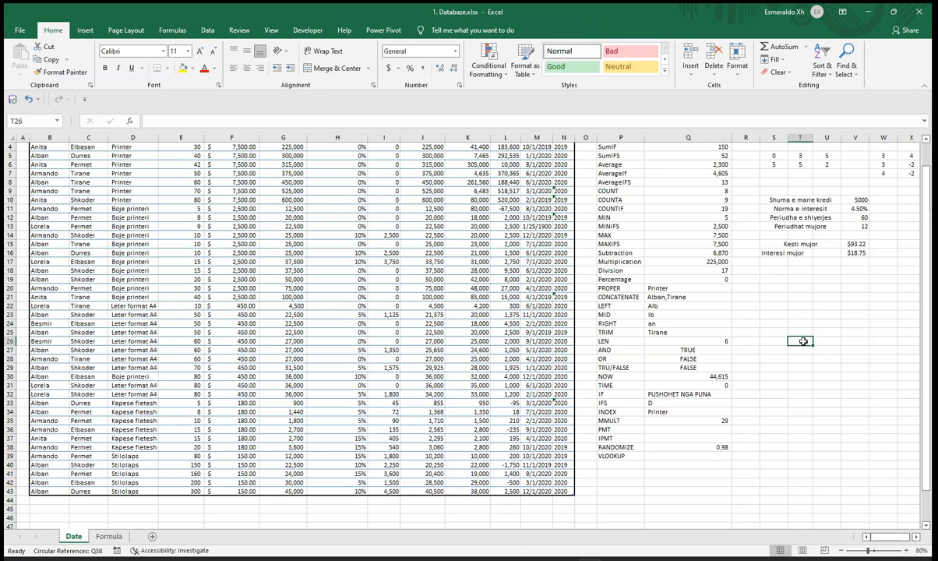
pyautogui.scroll(1, 802, 366)
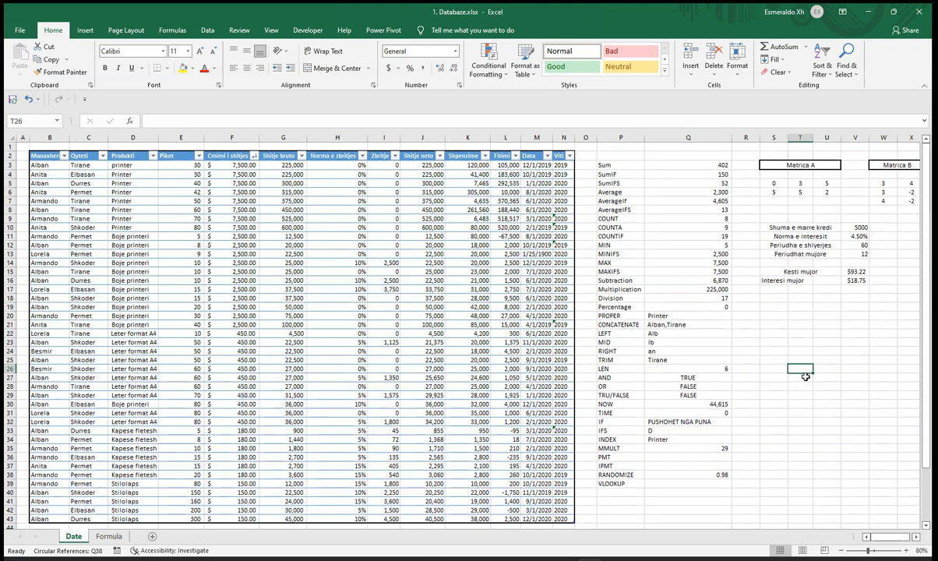
pyautogui.write('A')
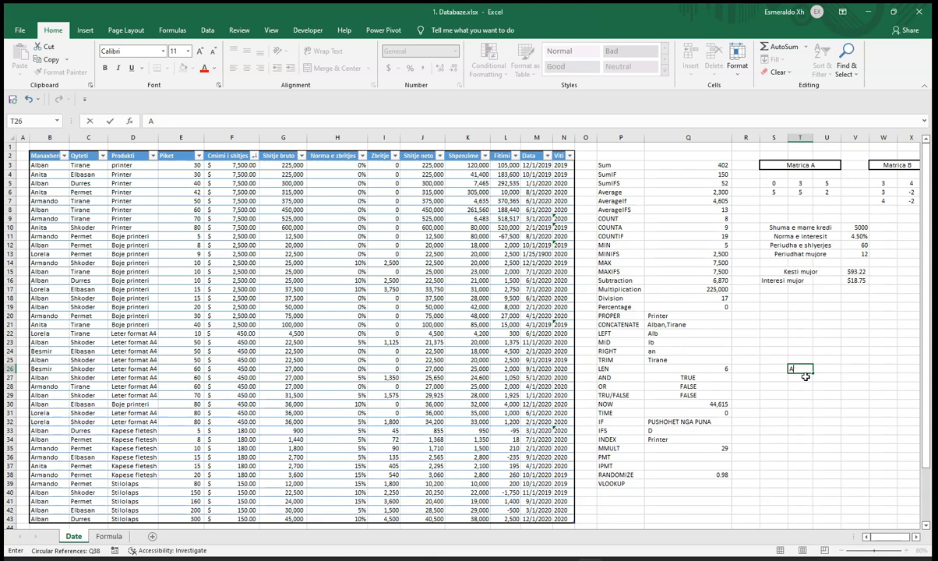
pyautogui.write('lban')
pyautogui.press('Return')
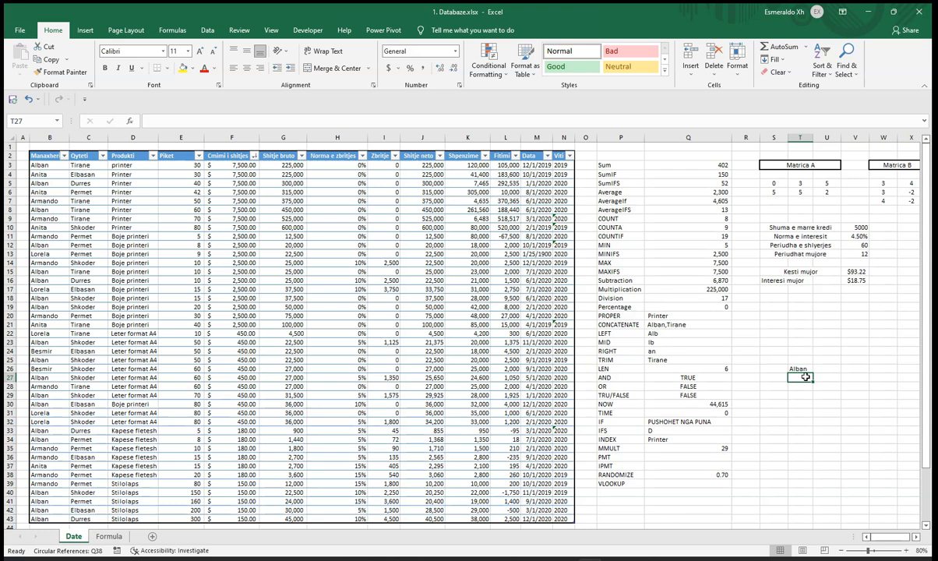
pyautogui.press('Up')
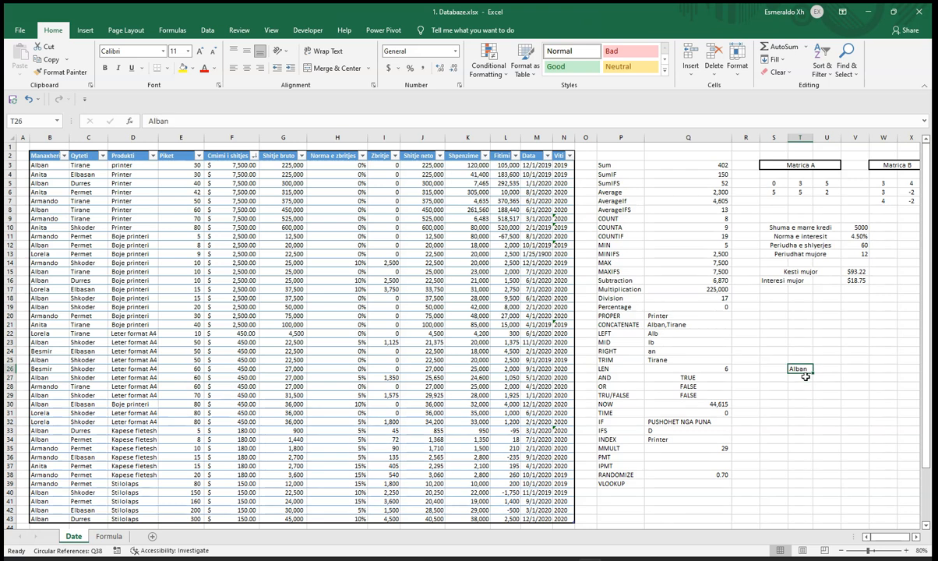
pyautogui.click(805, 376)
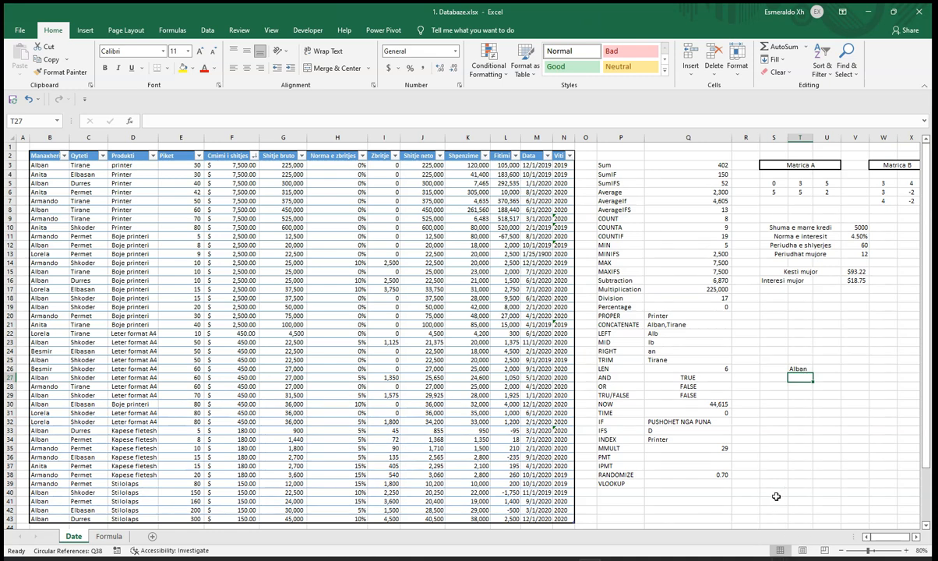
# Step: Start a VLOOKUP formula in Q39 beside its label, using T26 as the lookup value
pyautogui.scroll(-1, 774, 491)
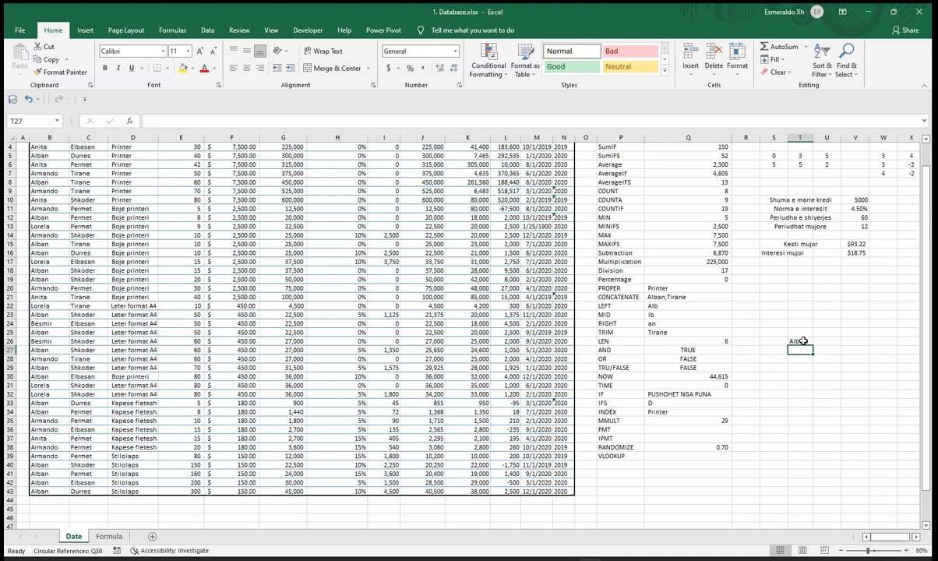
pyautogui.click(701, 455)
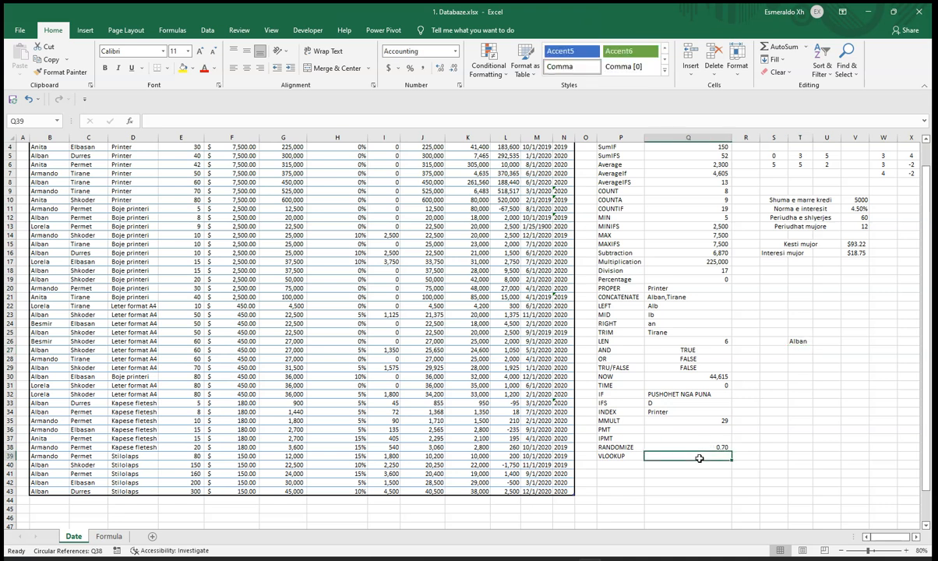
pyautogui.write('=vloo')
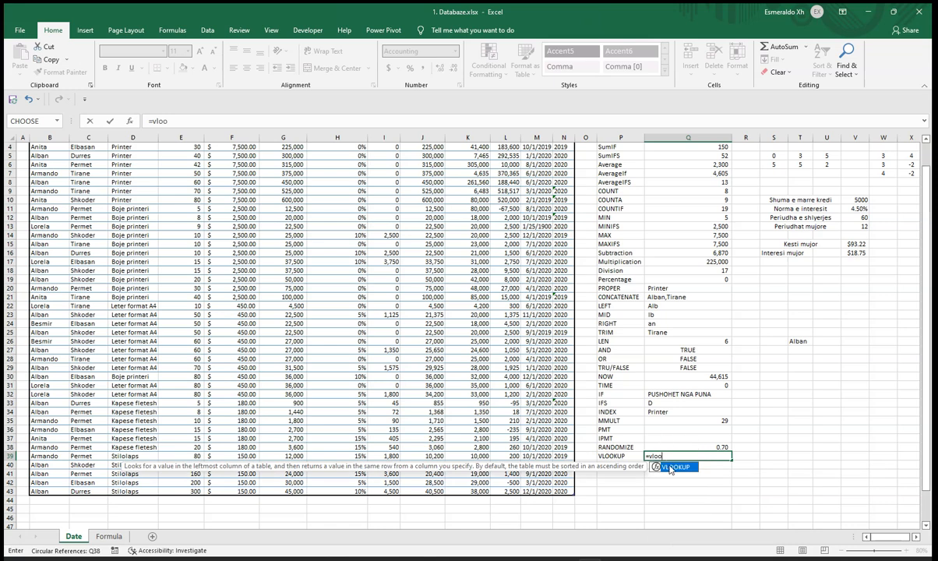
pyautogui.doubleClick(670, 467)
pyautogui.scroll(1, 28, 146)
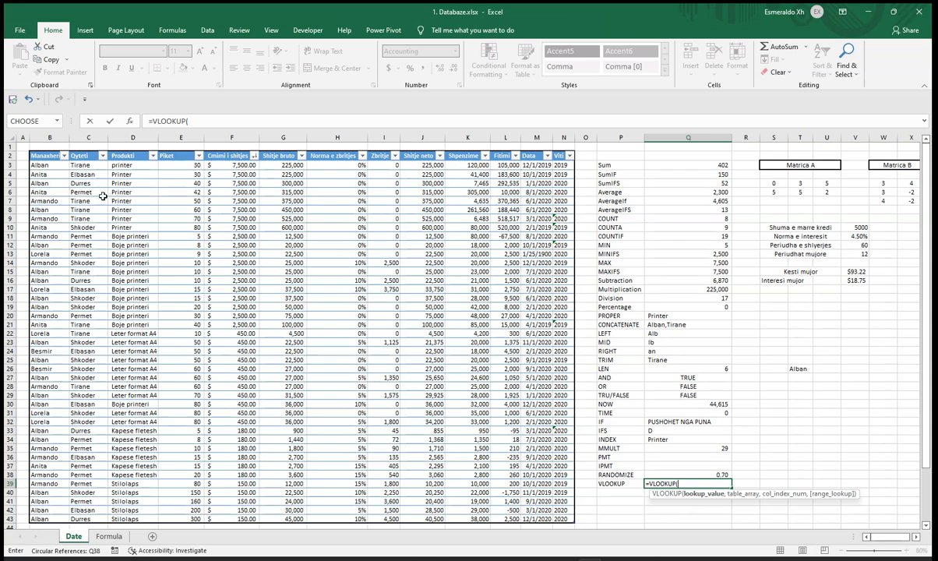
pyautogui.click(802, 368)
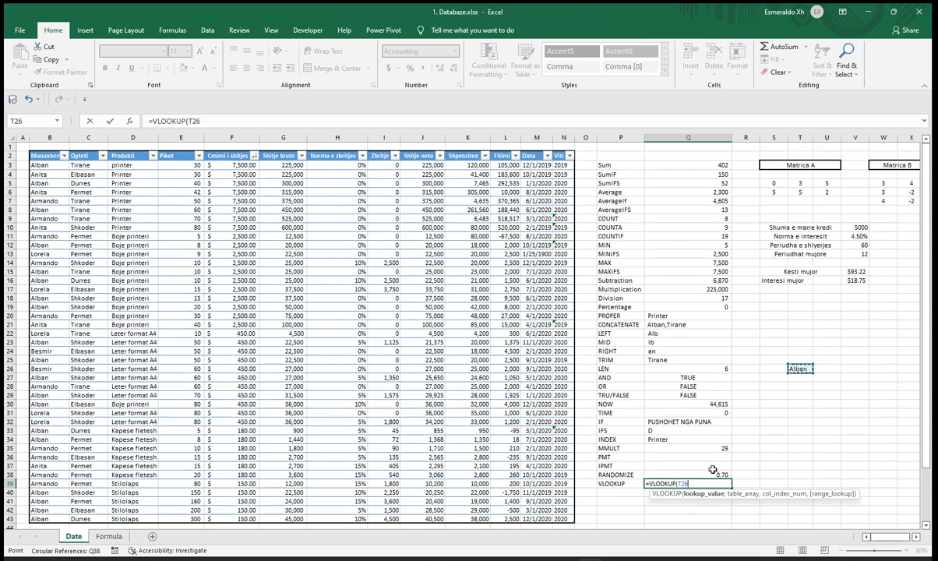
pyautogui.write(',')
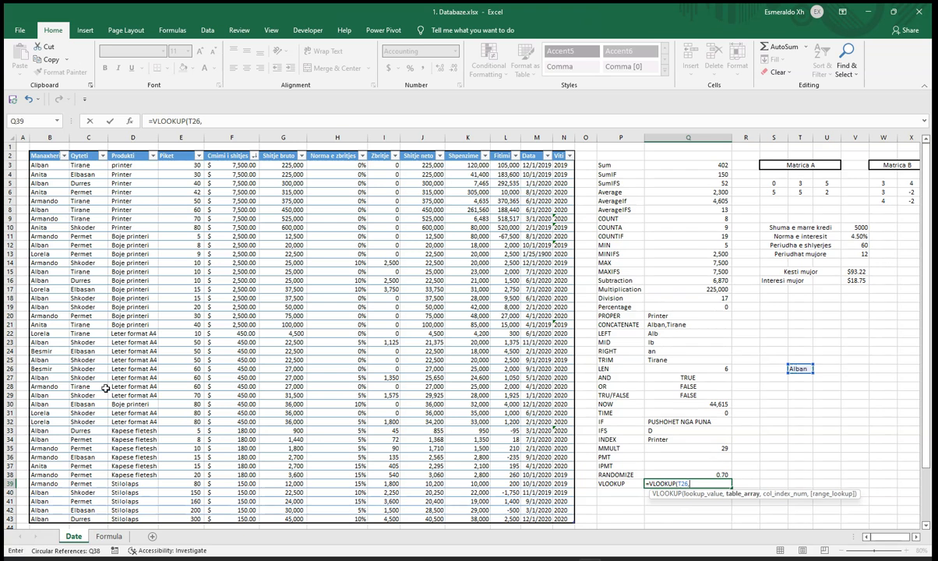
# Step: Complete the VLOOKUP in Q39 with table range B3:L24, column index 6 and FALSE, and show its result without decimals
pyautogui.moveTo(45, 166); pyautogui.dragTo(503, 347)
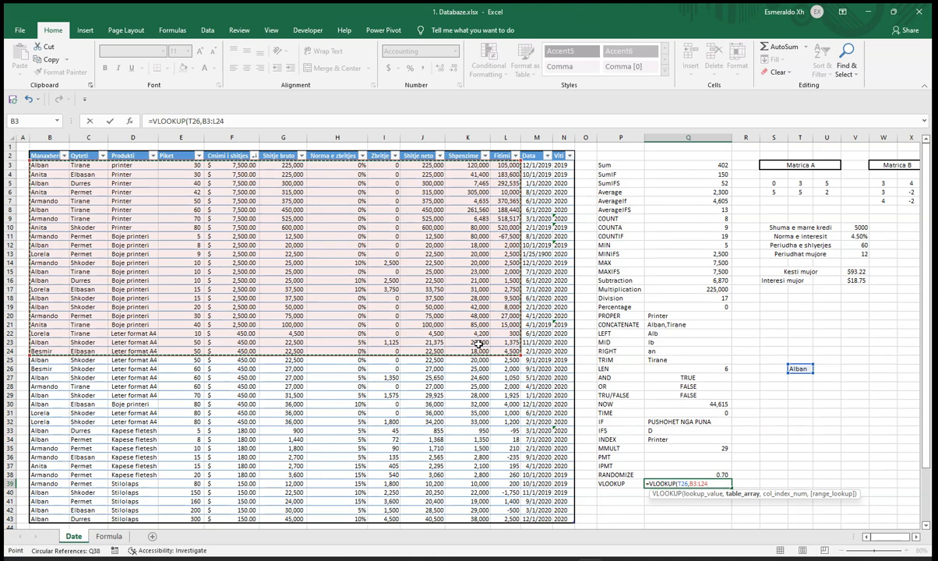
pyautogui.write(',')
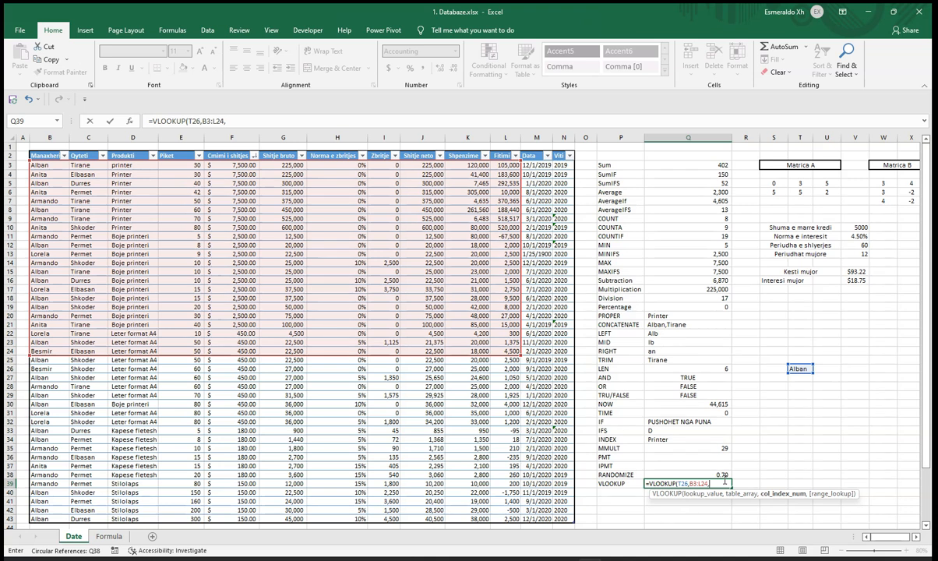
pyautogui.write('6,')
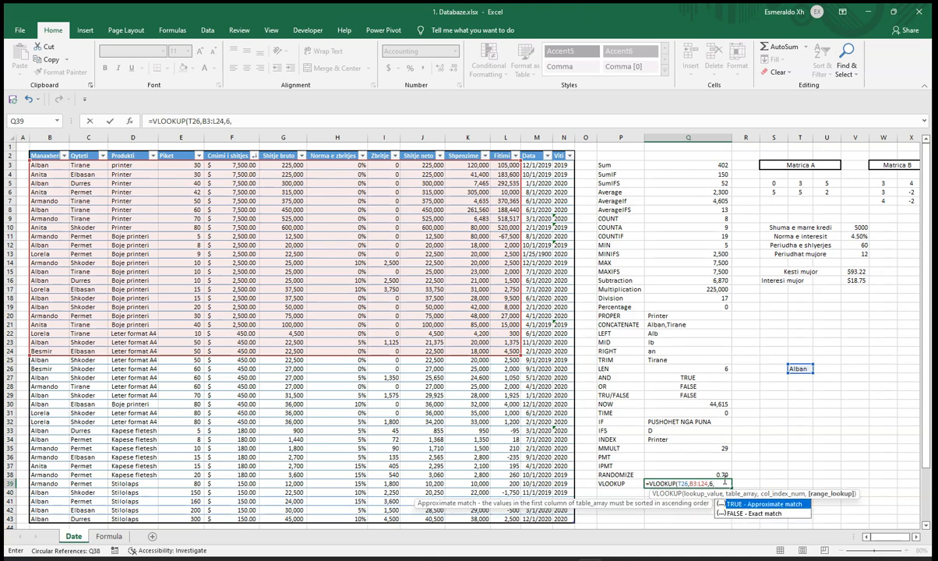
pyautogui.write('fa')
pyautogui.write('F')
pyautogui.write('ALSE')
pyautogui.press('Return')
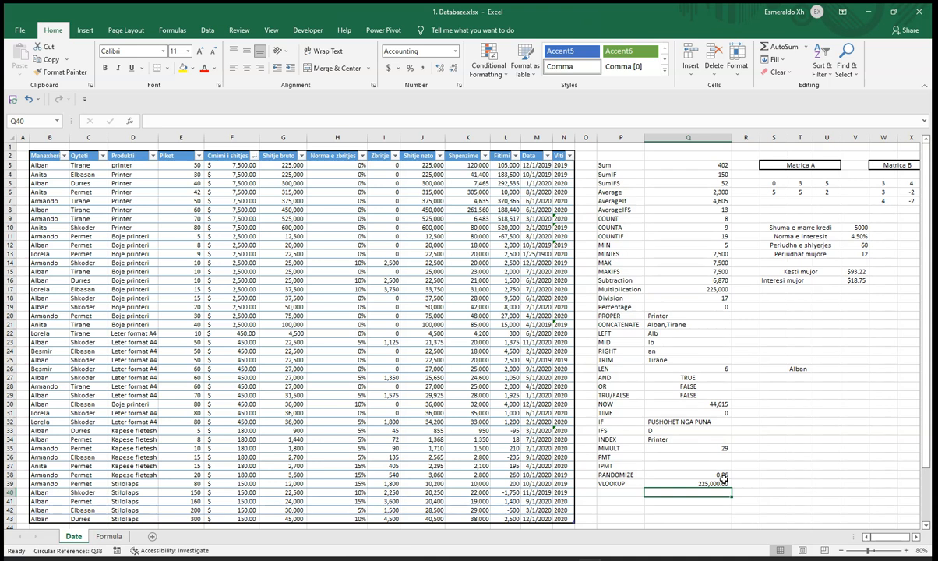
pyautogui.click(724, 480)
pyautogui.click(452, 68)
pyautogui.click(452, 67)
# Step: Replace the lookup name in T26 with the manager's name from the table's second data row
pyautogui.click(799, 368)
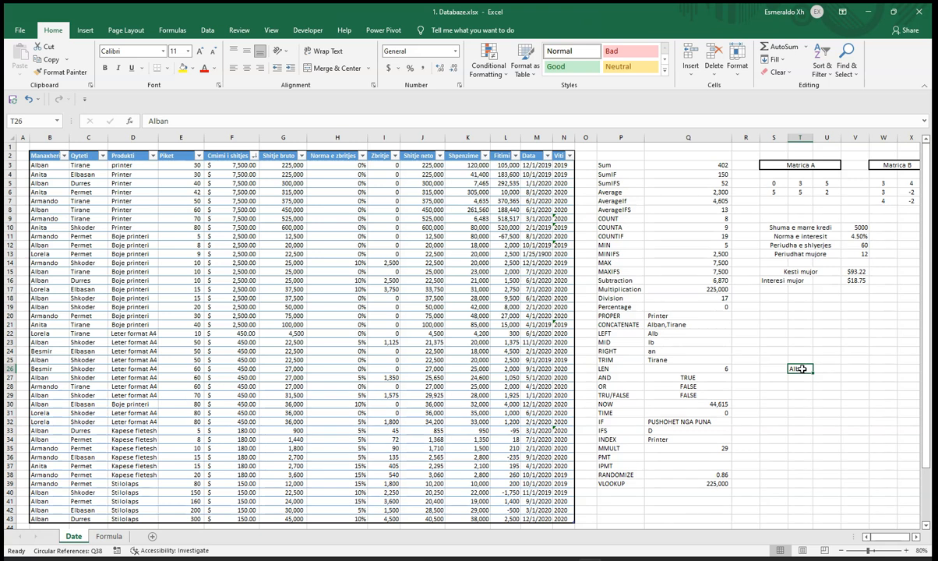
pyautogui.write('Anita')
pyautogui.press('Return')
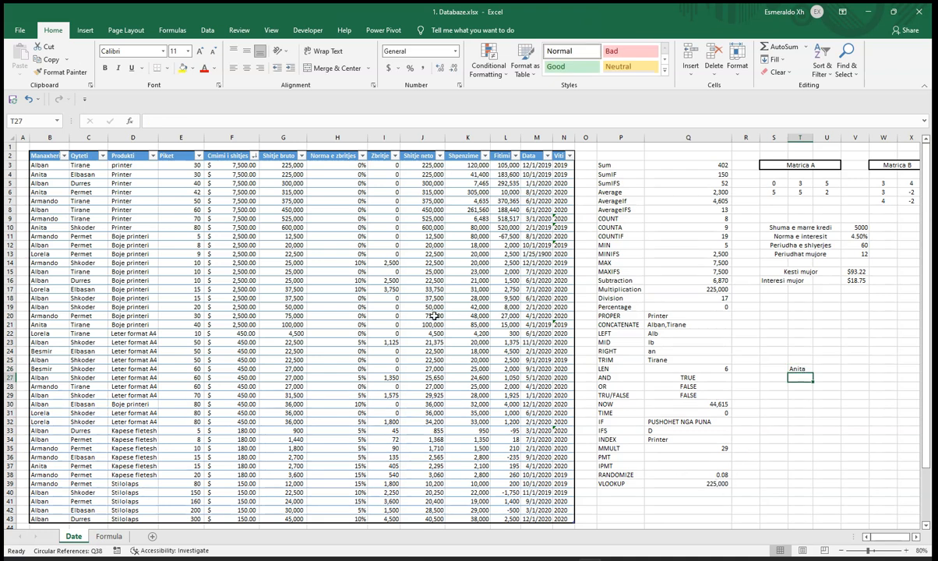
# Step: Change the lookup name in T26 to the manager's name shown in B11, and check the Shitje bruto value in G7
pyautogui.click(54, 239)
pyautogui.click(796, 368)
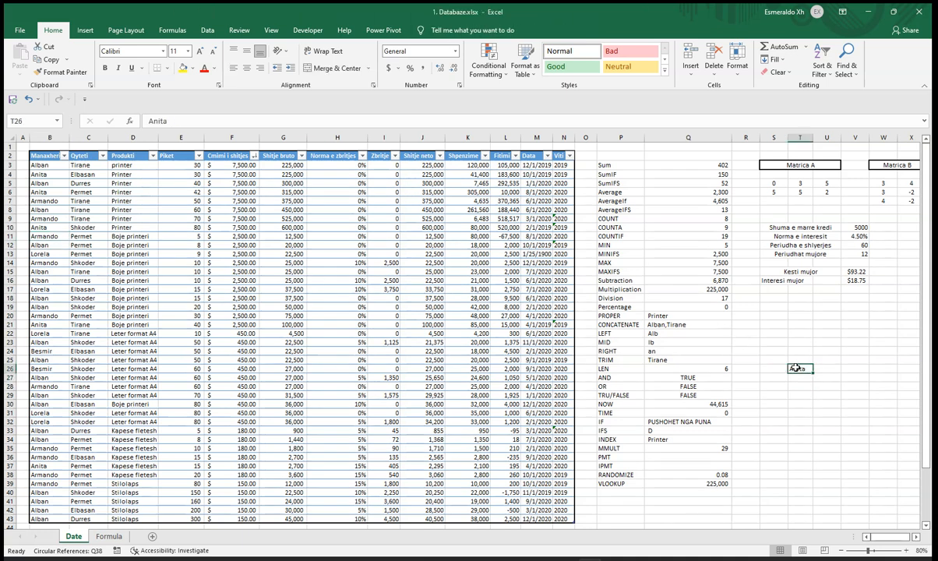
pyautogui.write('Armando')
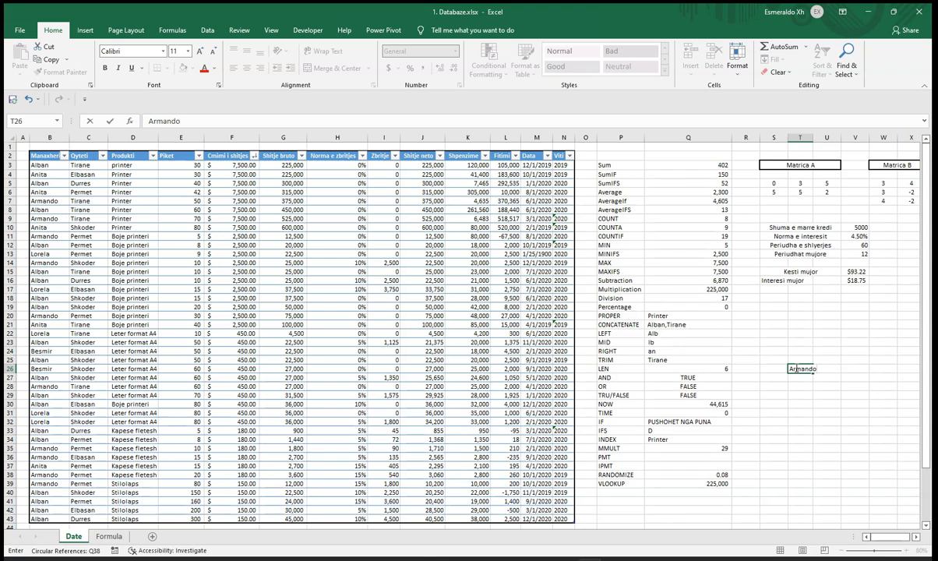
pyautogui.press('Return')
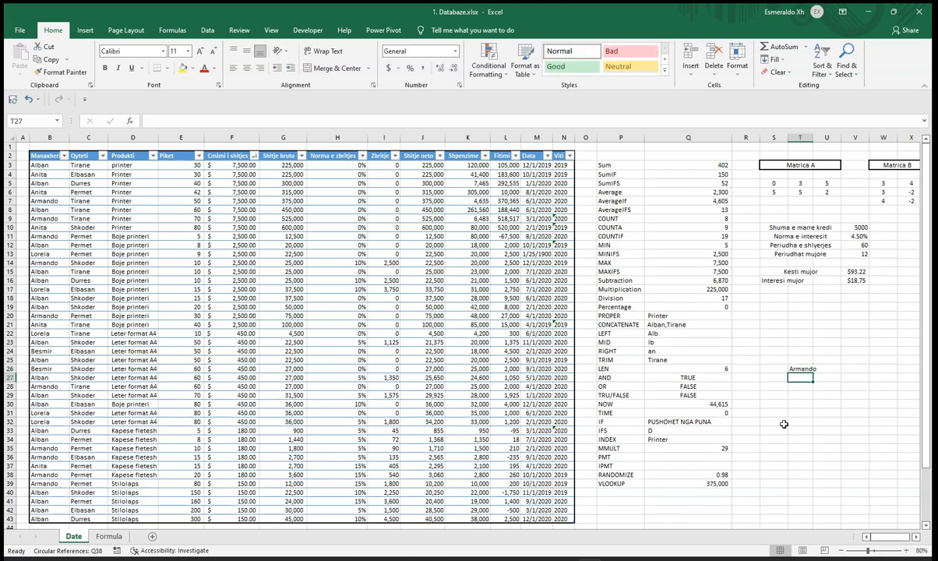
pyautogui.click(287, 202)
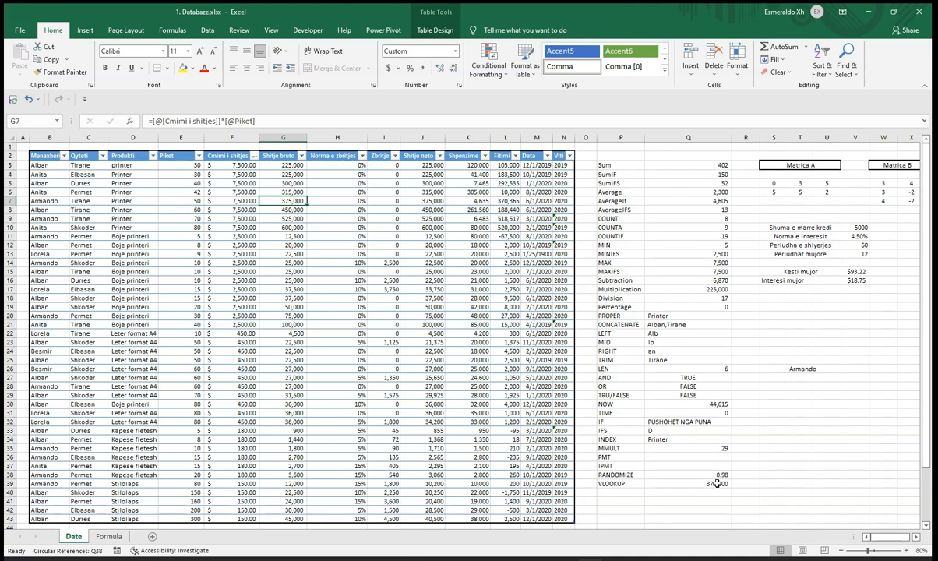
# Step: Rename the table header in E2 to Sasia
pyautogui.click(160, 145)
pyautogui.click(180, 156)
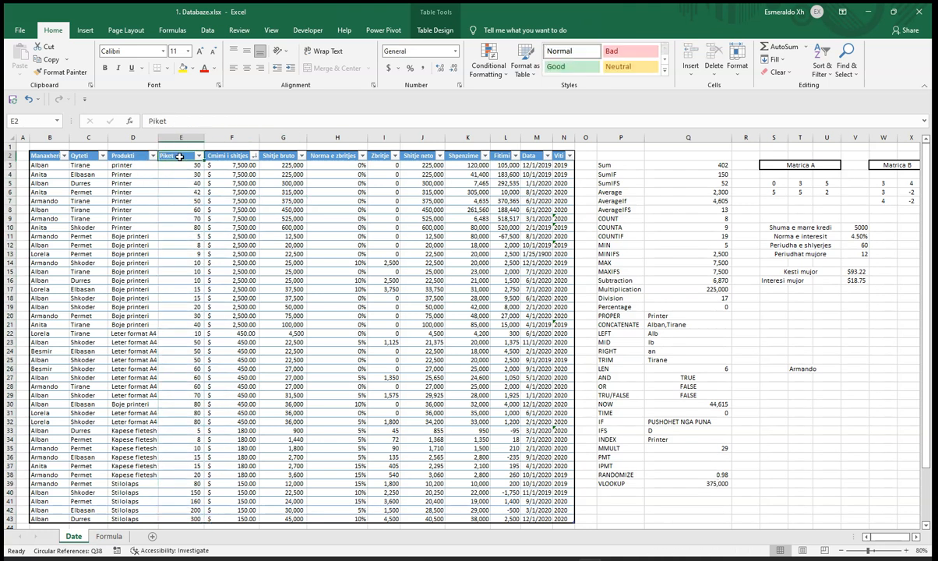
pyautogui.write('Sasia')
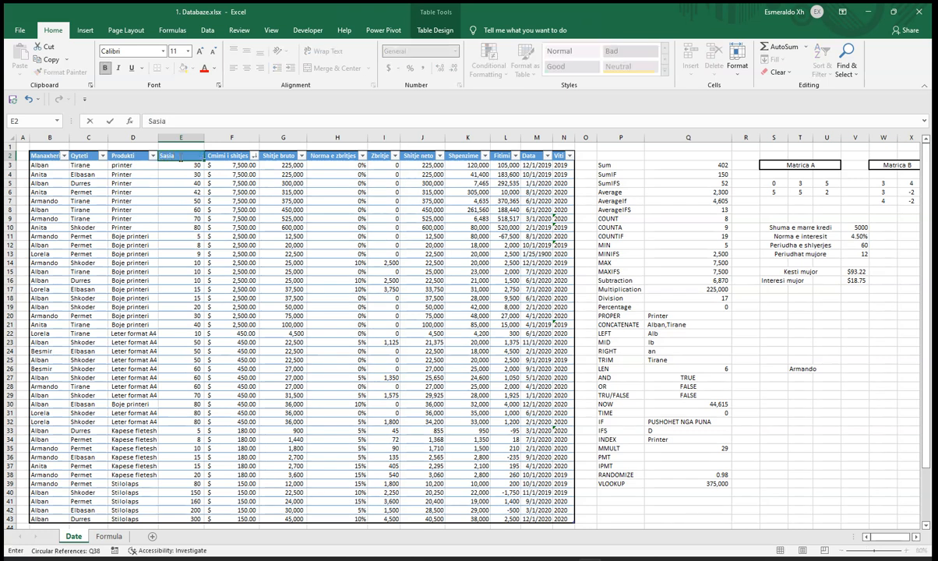
pyautogui.press('Tab')
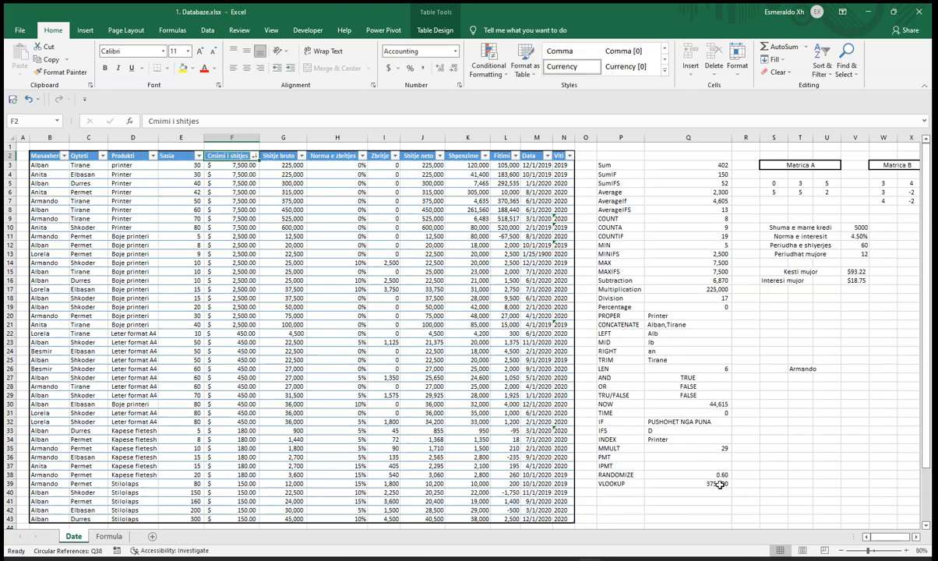
# Step: Change the column index of the VLOOKUP formula in Q39 to 4
pyautogui.click(718, 484)
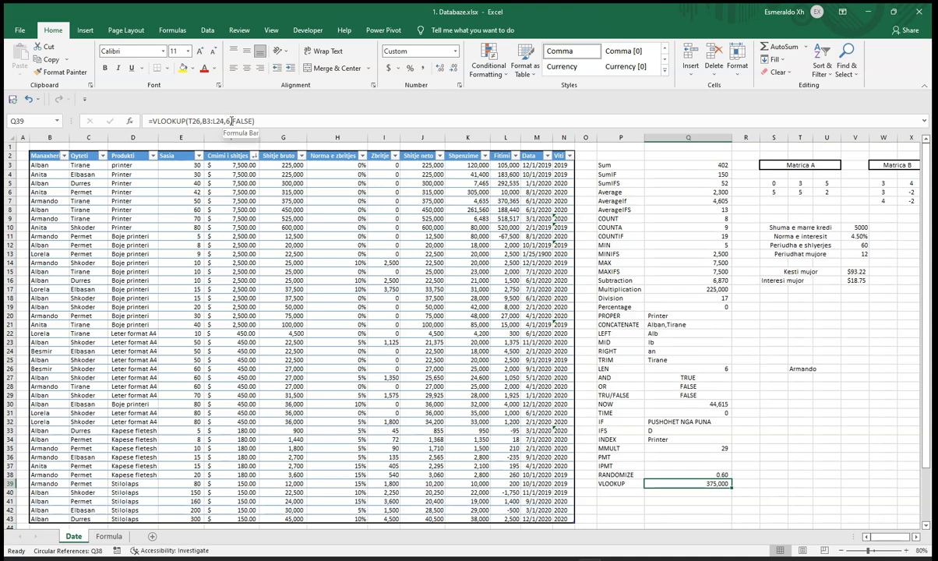
pyautogui.click(229, 120)
pyautogui.write('4')
pyautogui.press('Return')
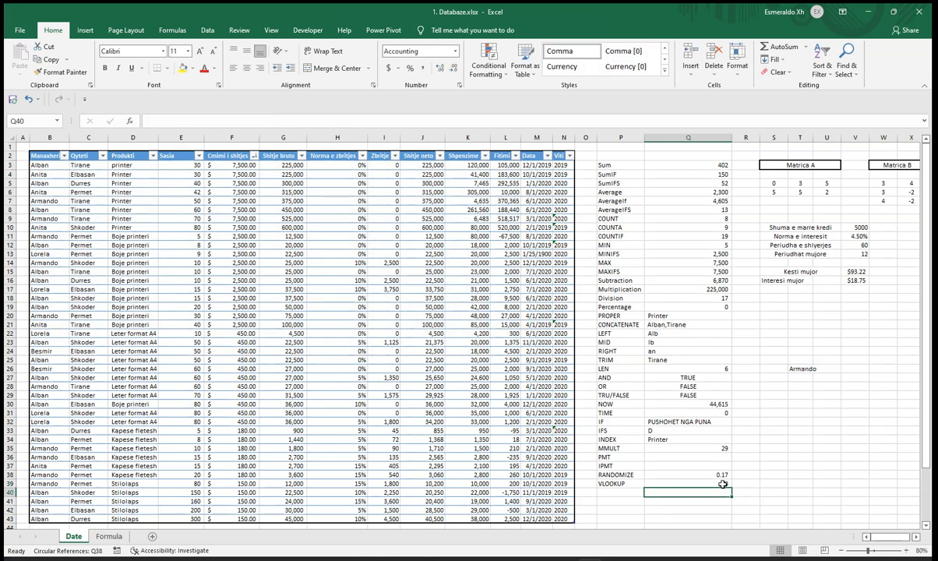
pyautogui.press('Up')
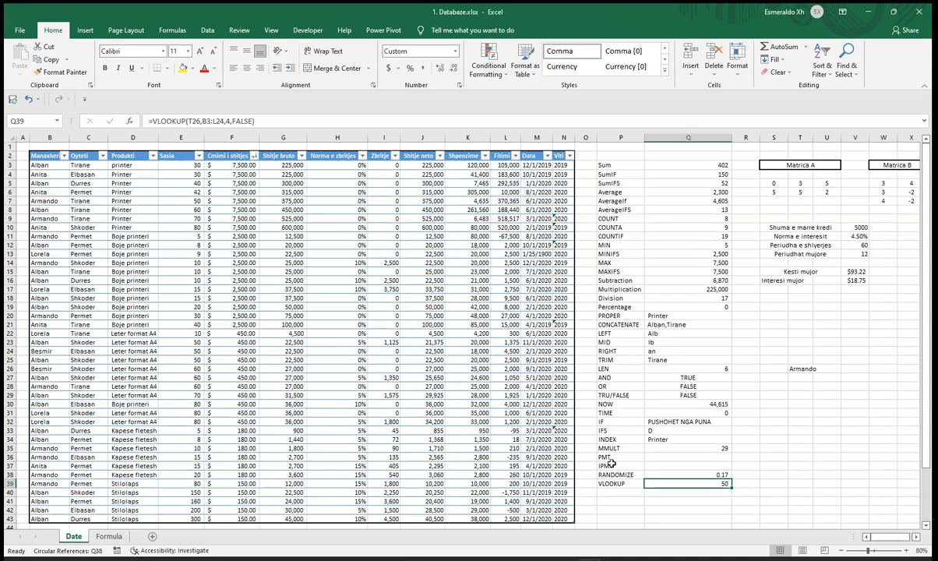
pyautogui.click(777, 388)
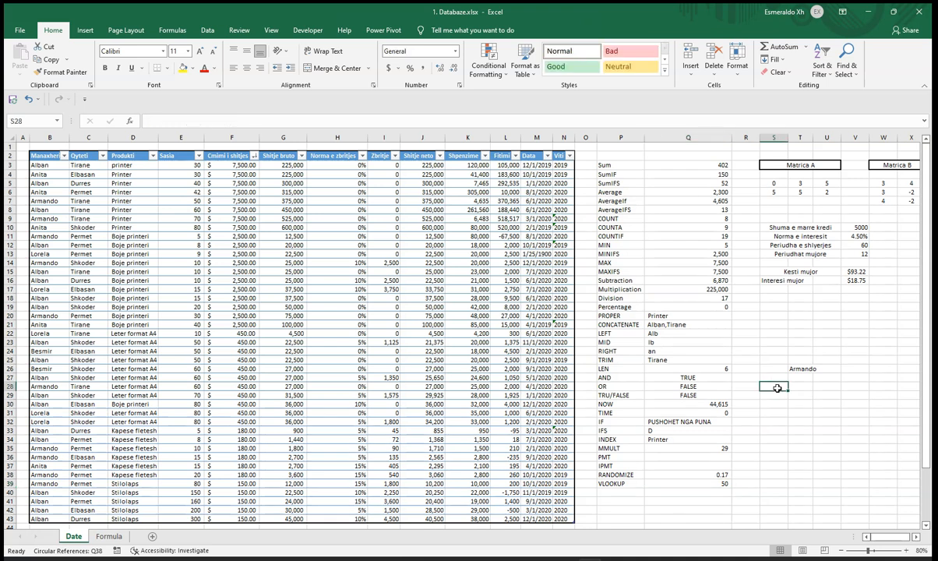
pyautogui.click(777, 395)
pyautogui.click(777, 404)
pyautogui.click(774, 413)
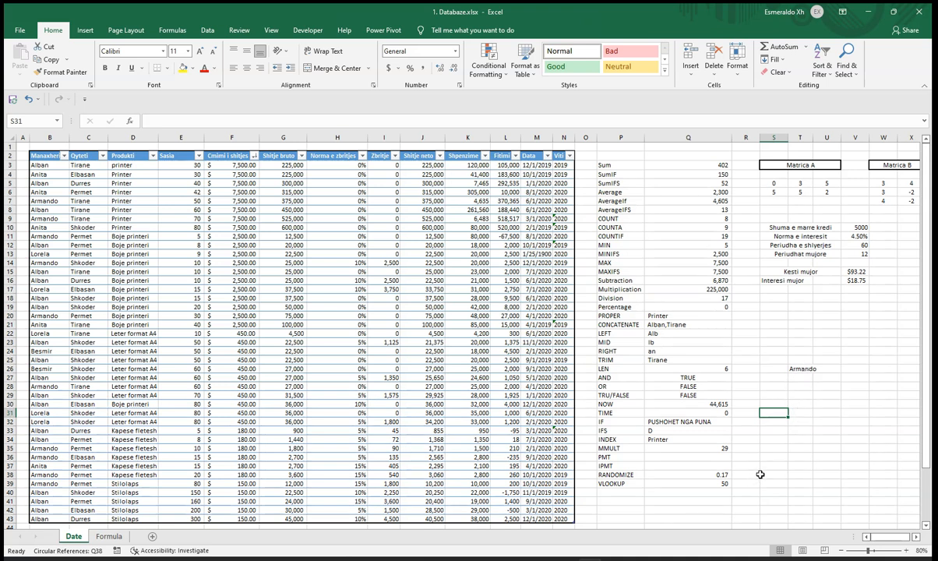
# Step: Open the column index argument of the VLOOKUP formula in Q39 for editing
pyautogui.click(722, 483)
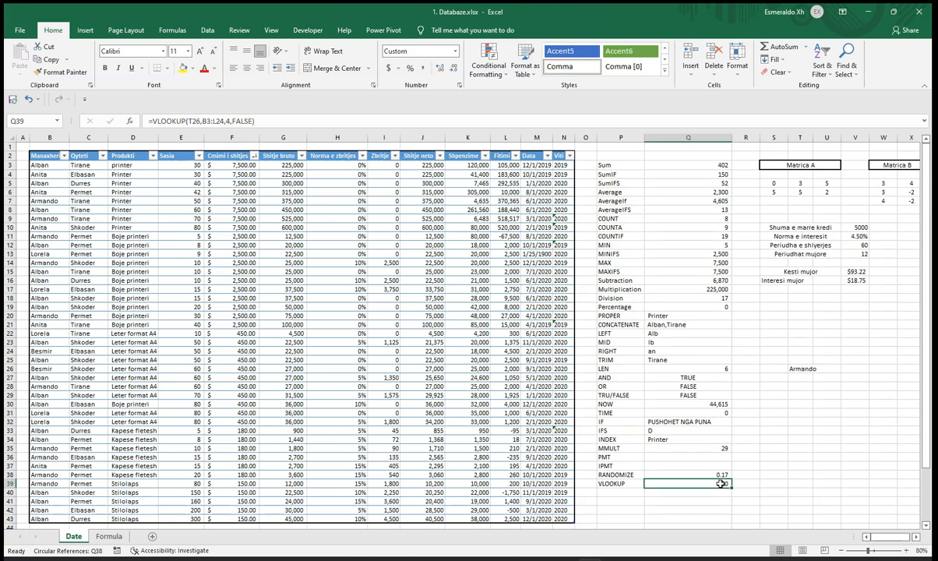
pyautogui.doubleClick(228, 121)
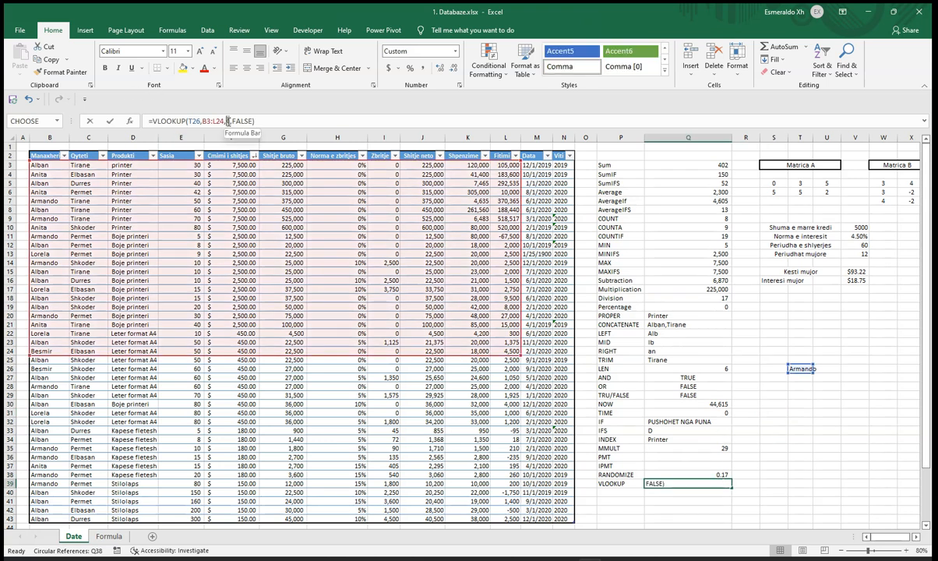